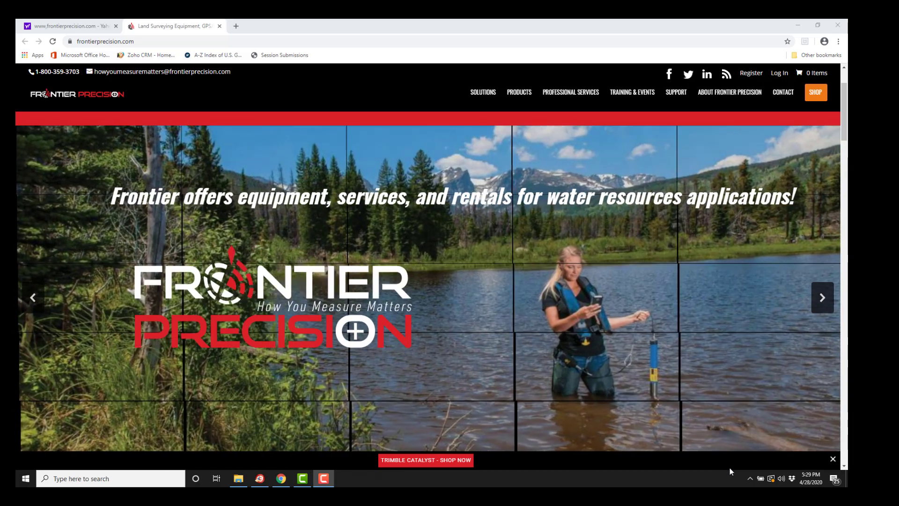
Join the open Trimble GNSS 0984 Wi-Fi network from the taskbar network list.
click(750, 479)
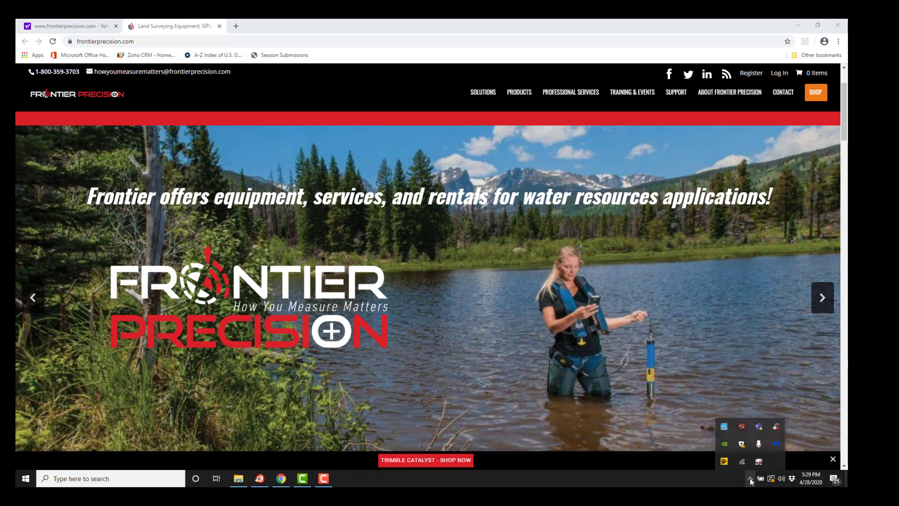
click(742, 461)
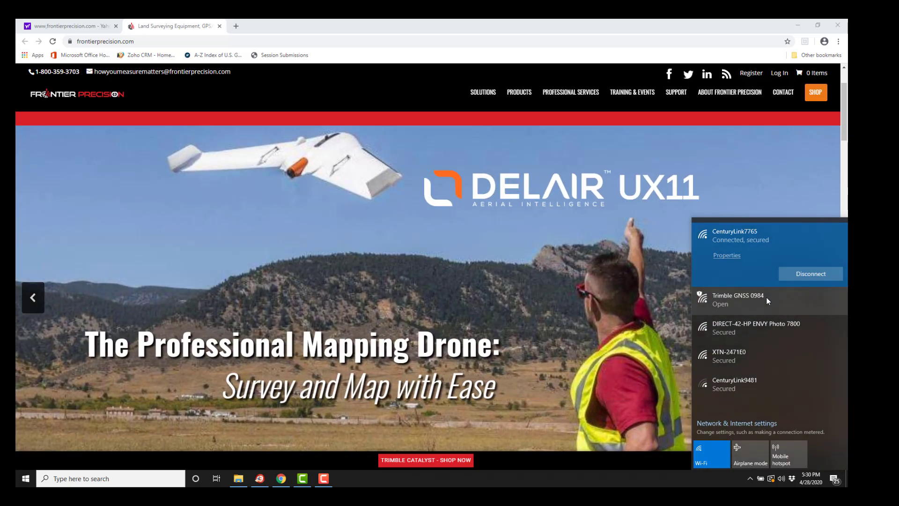
click(767, 297)
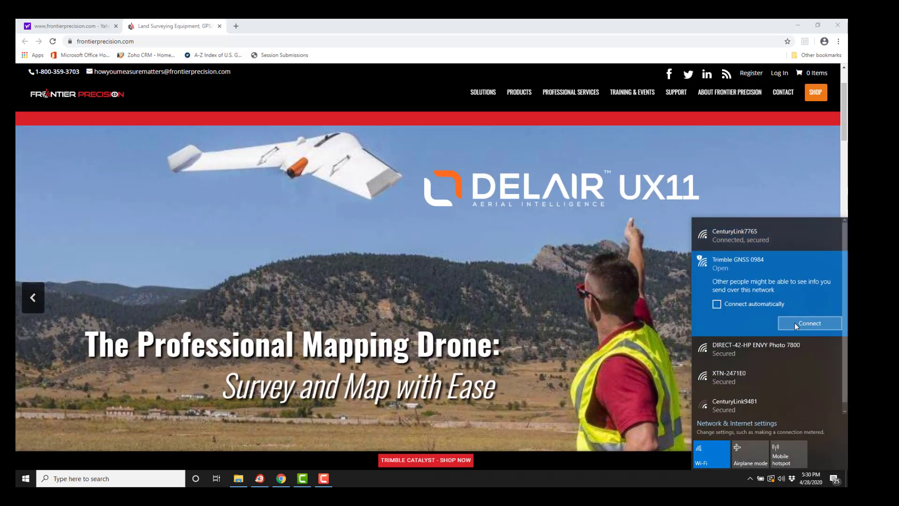
click(795, 323)
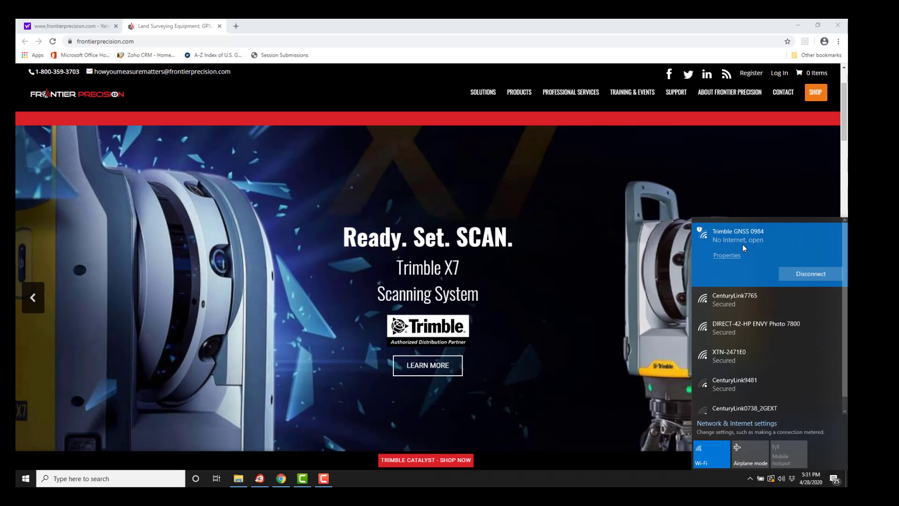
Load 192.168.142.1 in Chrome to reach the R10-2 receiver's login page.
click(149, 41)
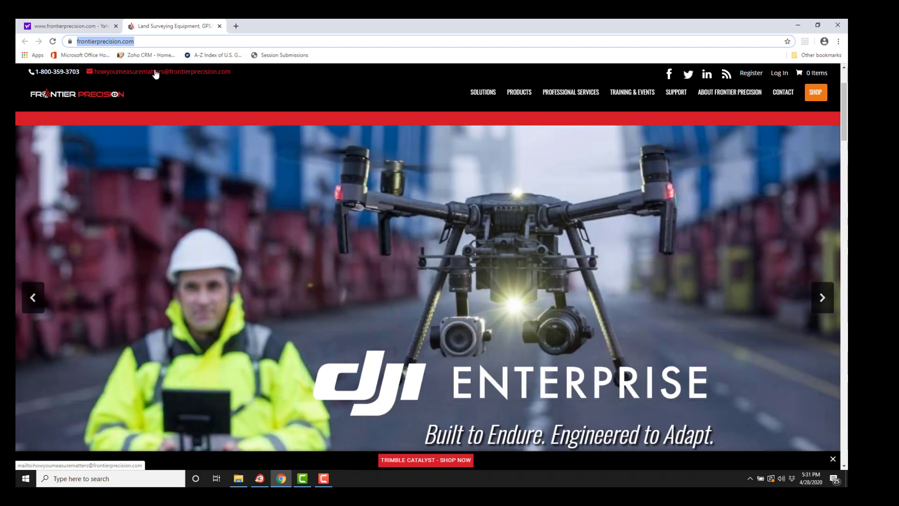
text(192.168.142.1)
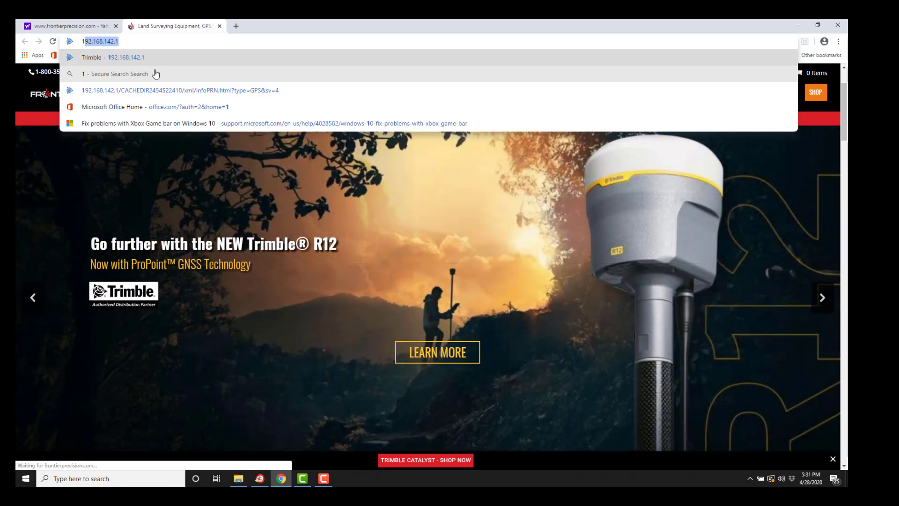
key(Return)
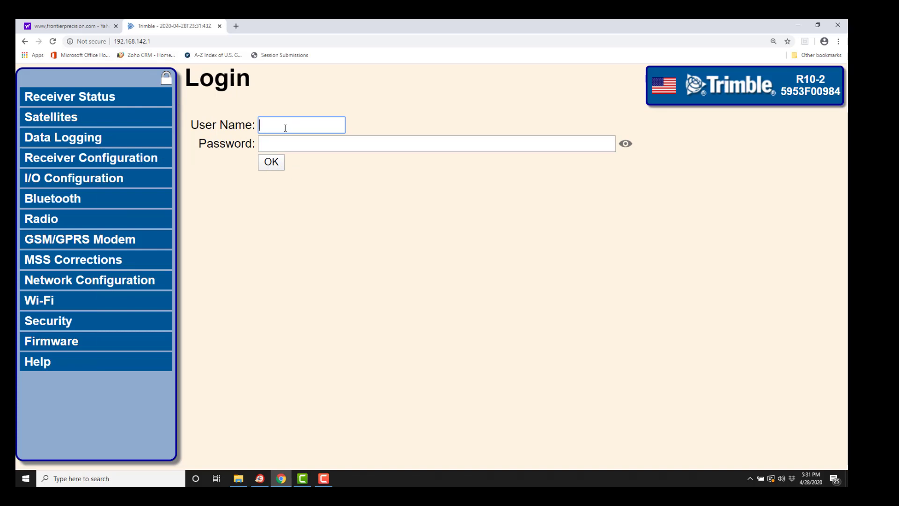
Log in to the receiver as admin with the account password.
text(admin)
click(276, 146)
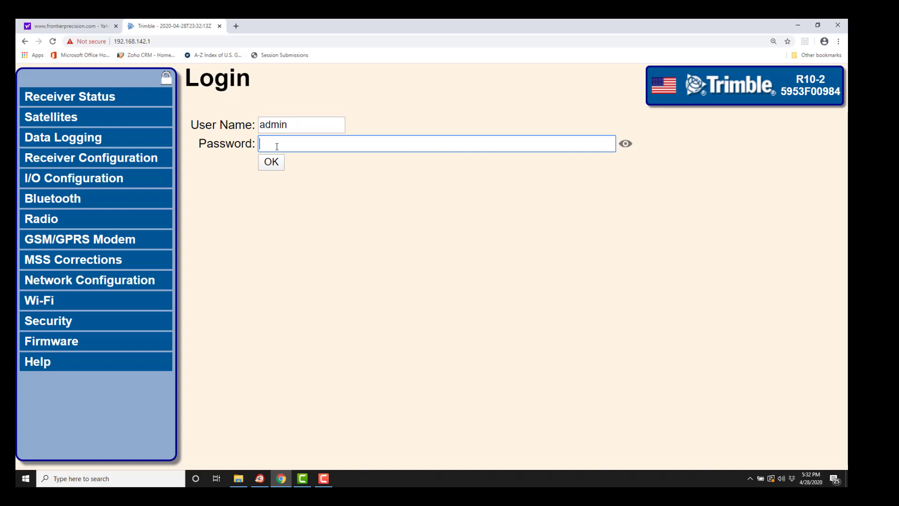
click(275, 165)
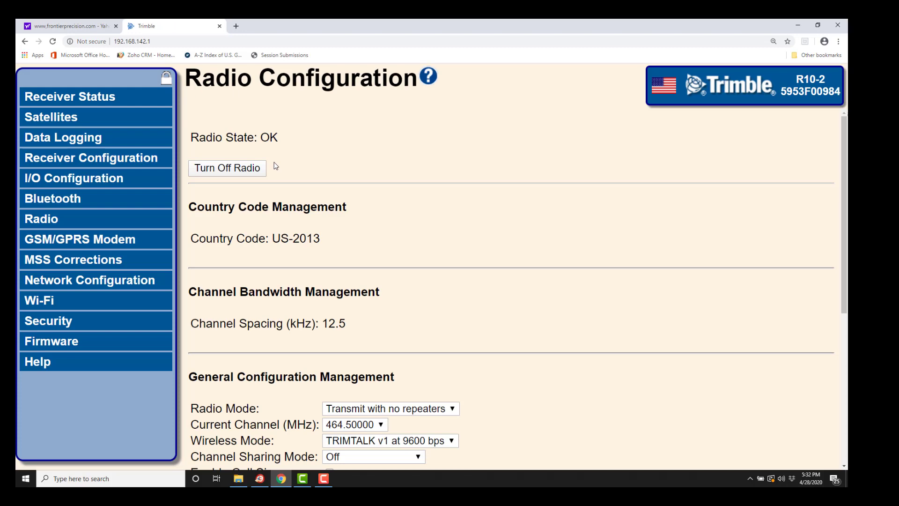
Open the Receiver Status Activity page listing tracked satellites and CMRx outputs.
click(113, 97)
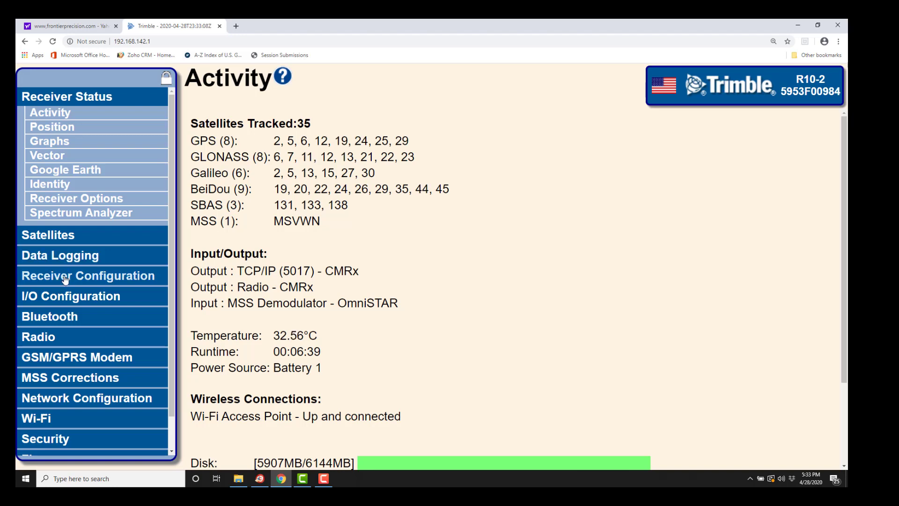
Keep Lever of R10 Extension as measurement method and set antenna height to 1.32 m.
click(65, 277)
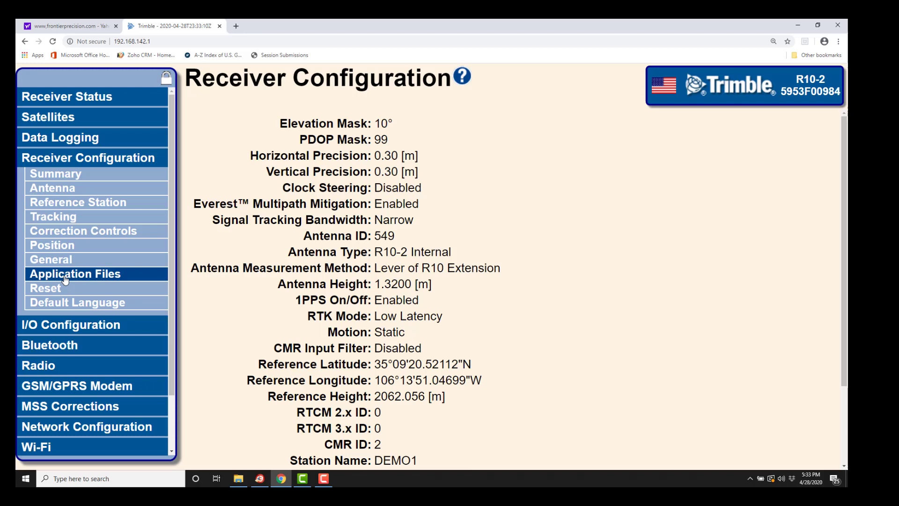
click(71, 193)
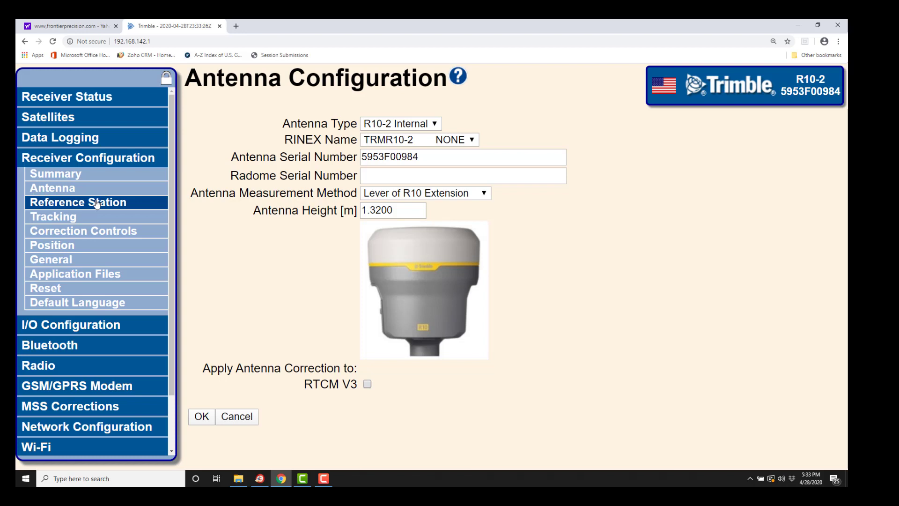
click(487, 197)
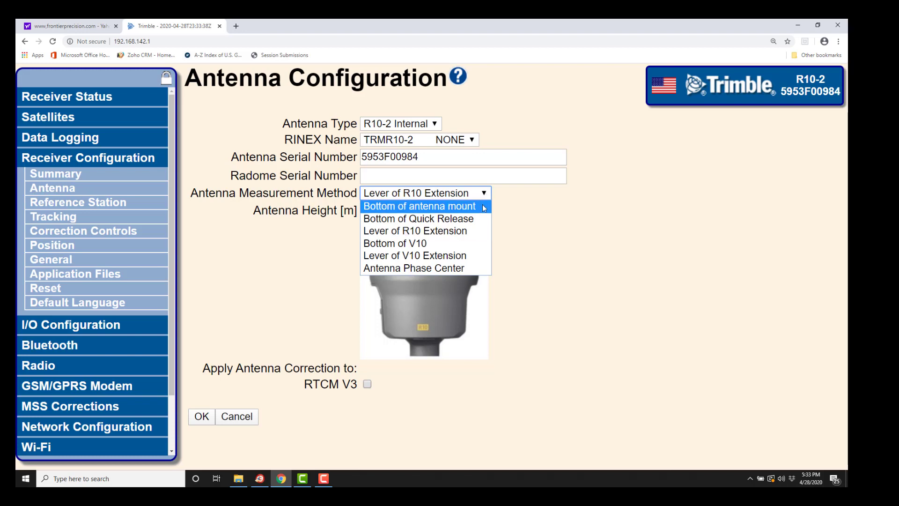
click(472, 234)
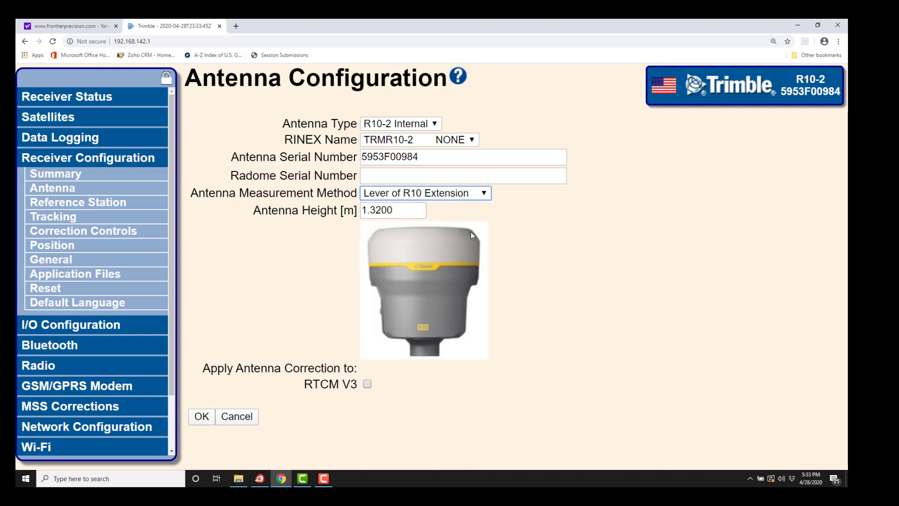
click(397, 212)
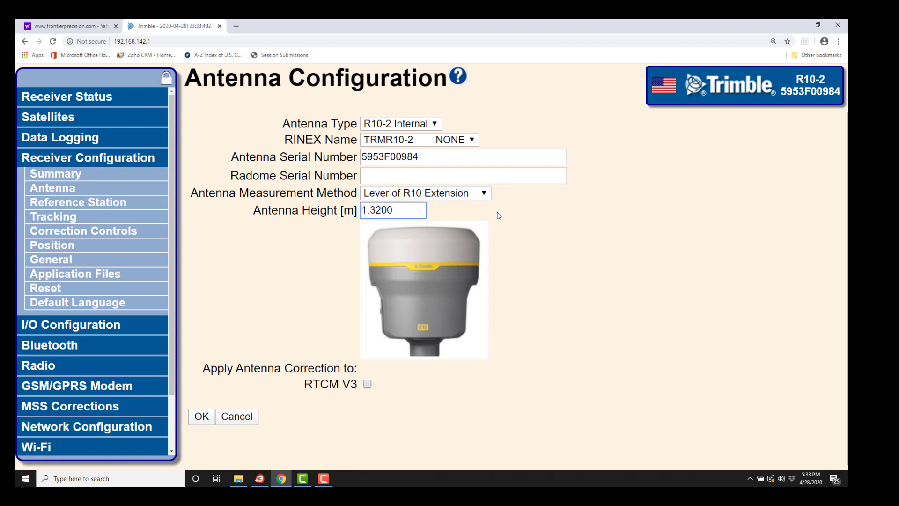
key(BackSpace)
key(BackSpace)
Save the antenna settings and load the current position as the reference station position.
click(202, 416)
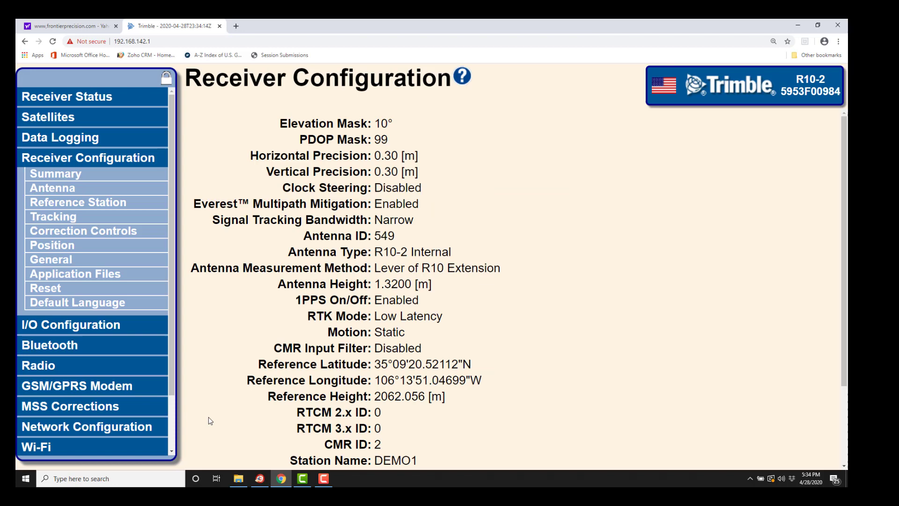
click(139, 207)
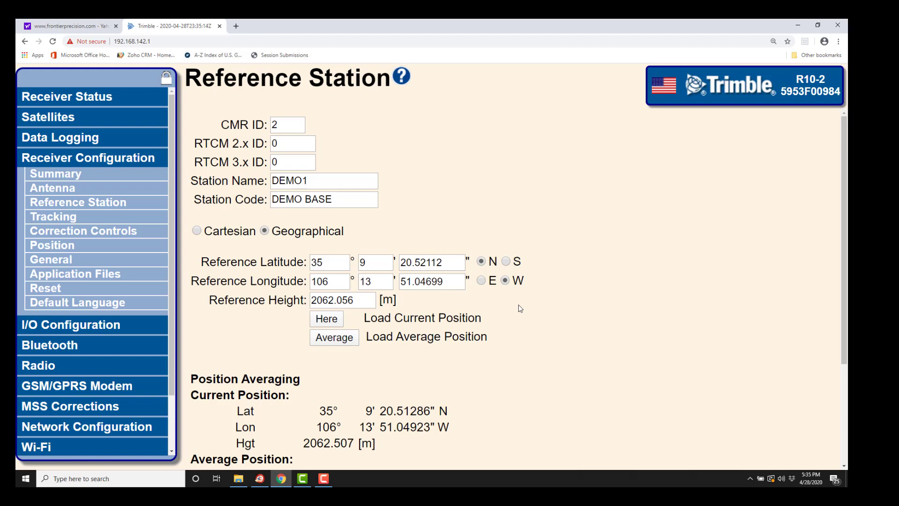
click(341, 320)
Set reference latitude seconds to 20.51286 and display the position as Cartesian X/Y/Z.
click(447, 264)
key(BackSpace)
key(BackSpace)
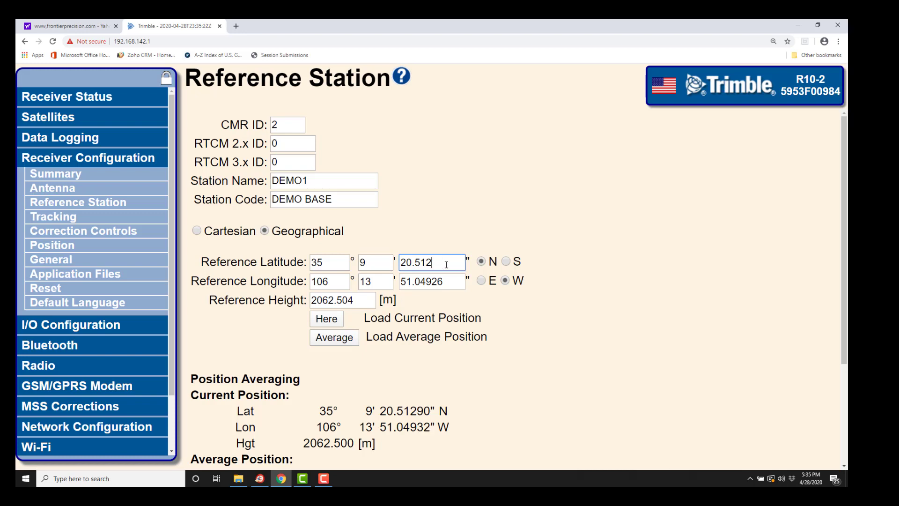
text(86)
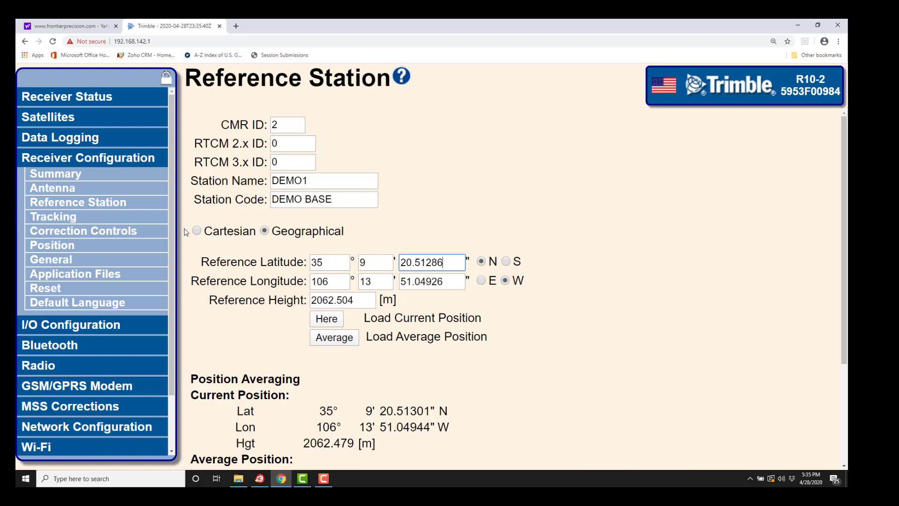
click(197, 232)
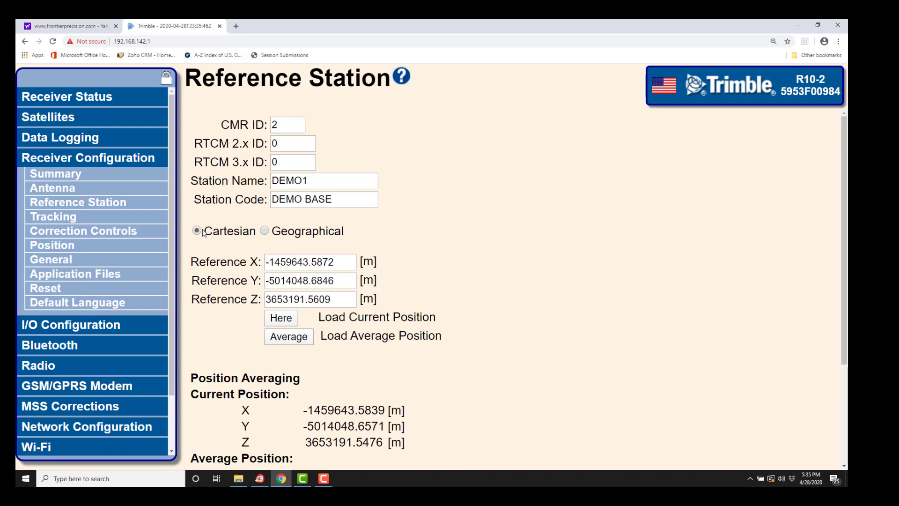
Return the reference position to geographical coordinates and scroll to the Position Averaging section.
click(265, 230)
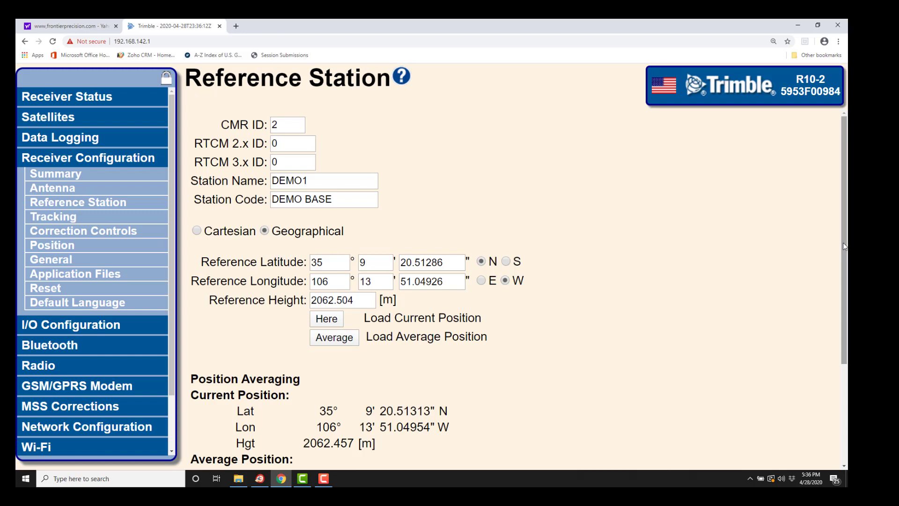
drag(846, 250, 841, 327)
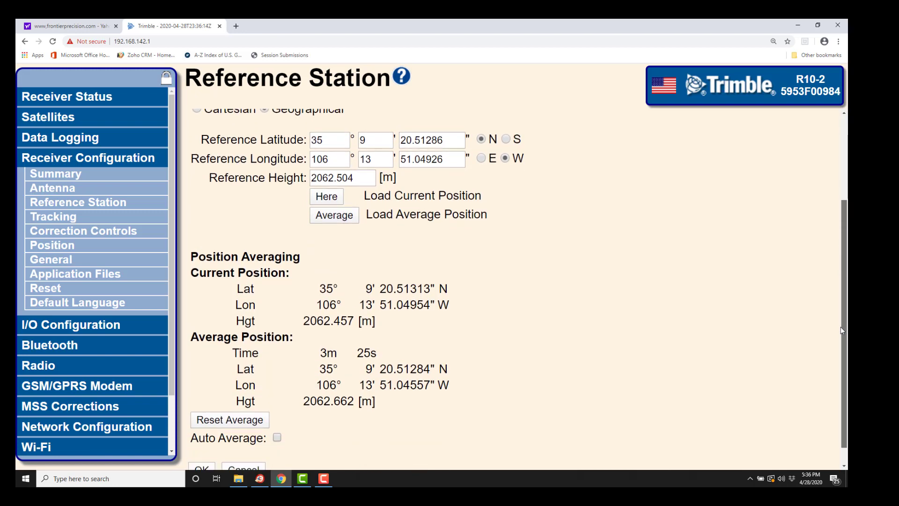
click(235, 430)
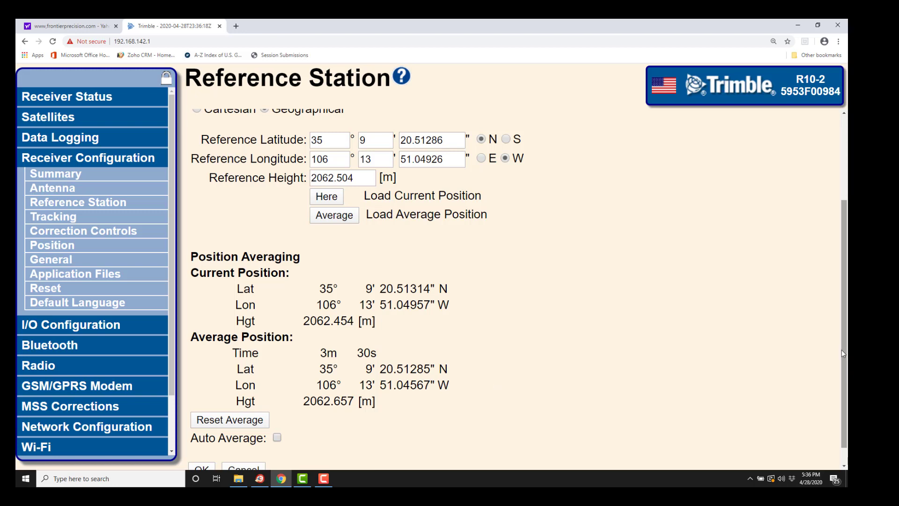
drag(842, 353, 842, 368)
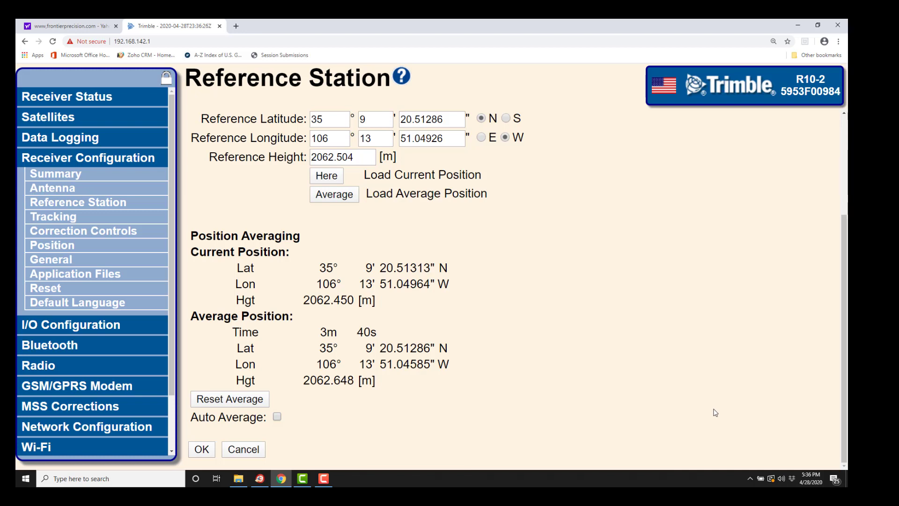
Save the reference station settings and view the I/O port summary down to the Radio row.
click(200, 450)
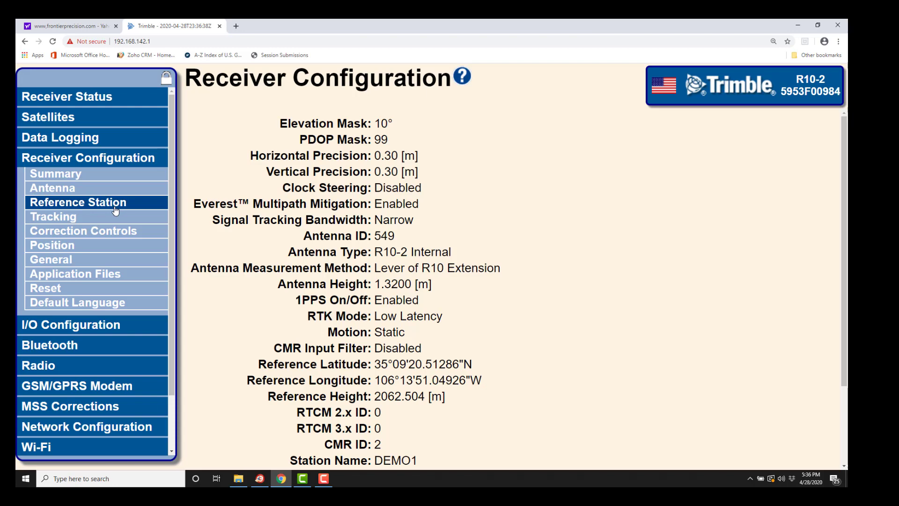
click(101, 324)
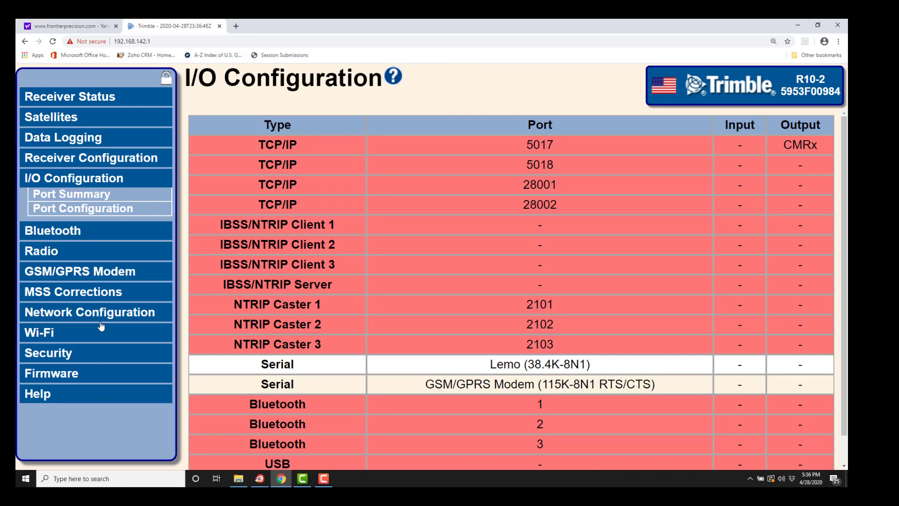
drag(846, 222, 837, 248)
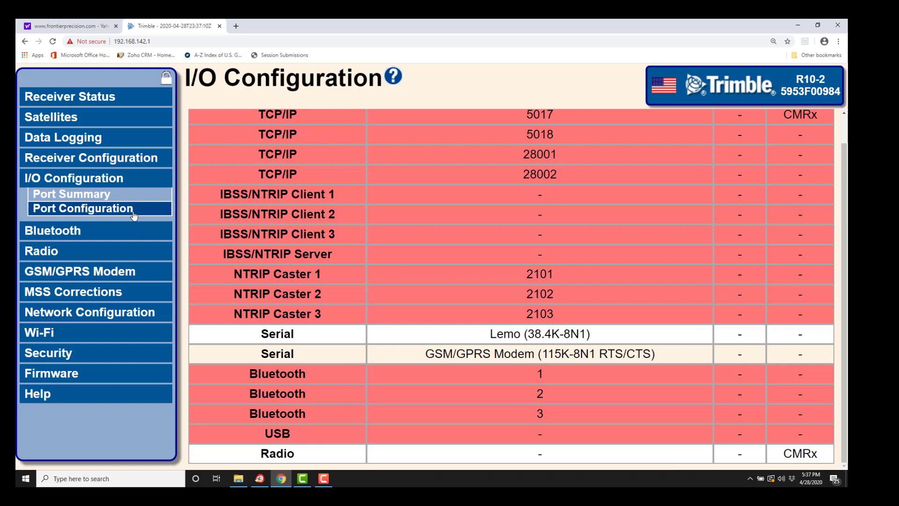
Open Port Configuration for the Radio port, keeping CMR as its correction format.
click(130, 209)
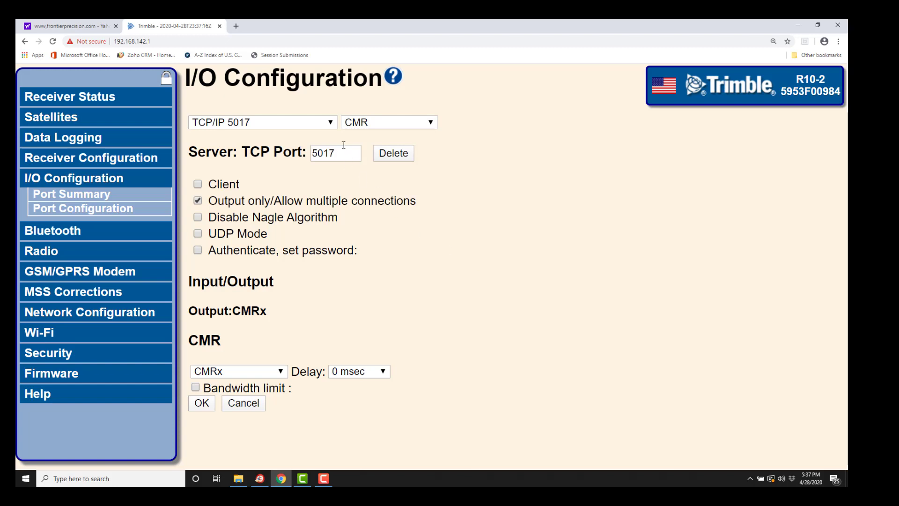
click(331, 123)
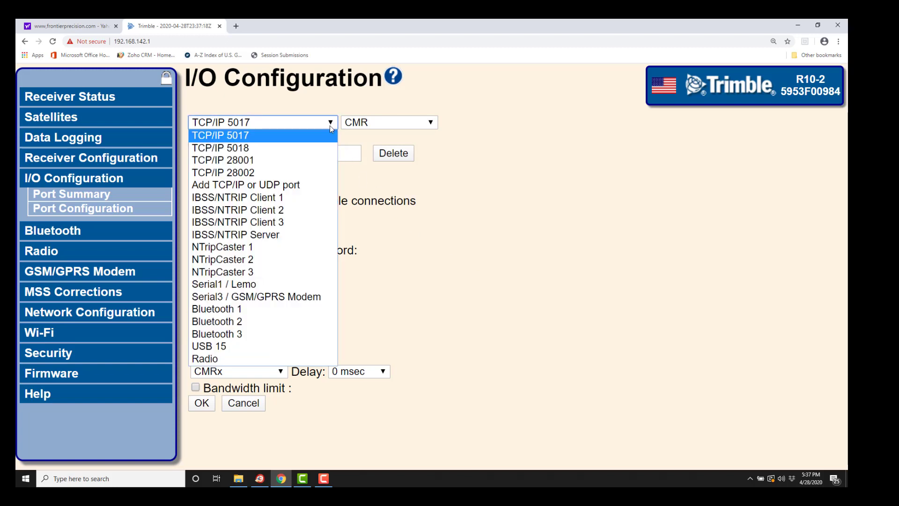
click(236, 360)
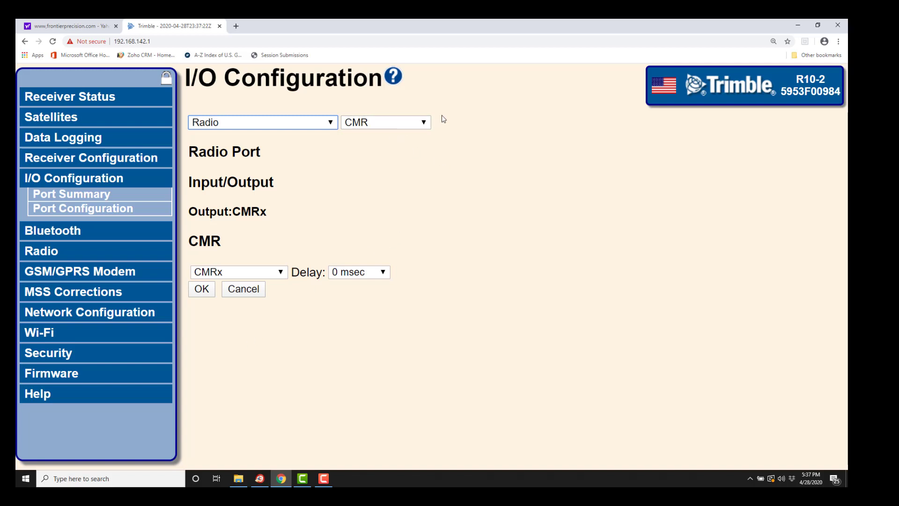
click(424, 124)
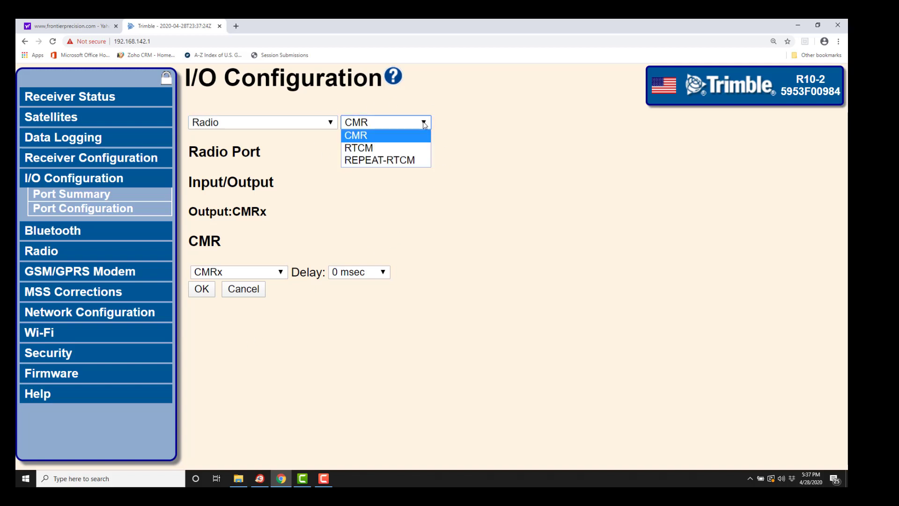
click(396, 140)
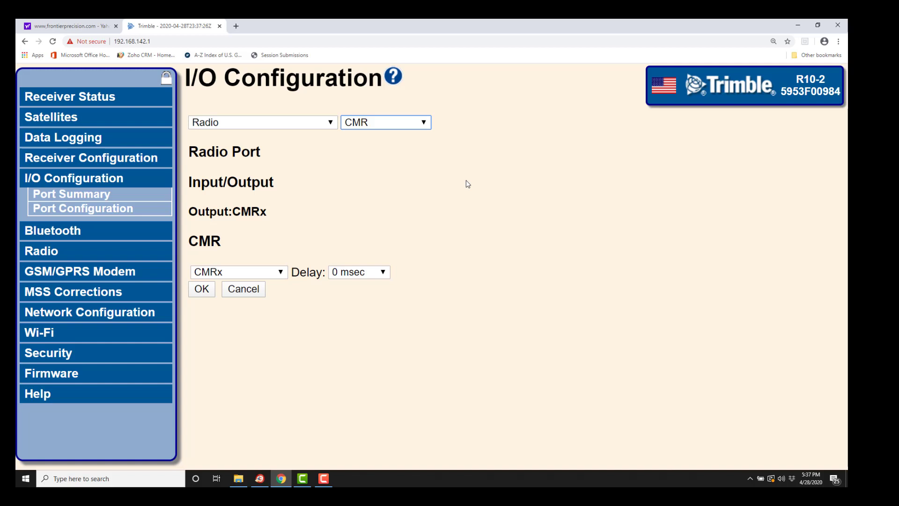
Keep the Radio port at CMRx with a 0 msec delay and apply the settings.
click(281, 274)
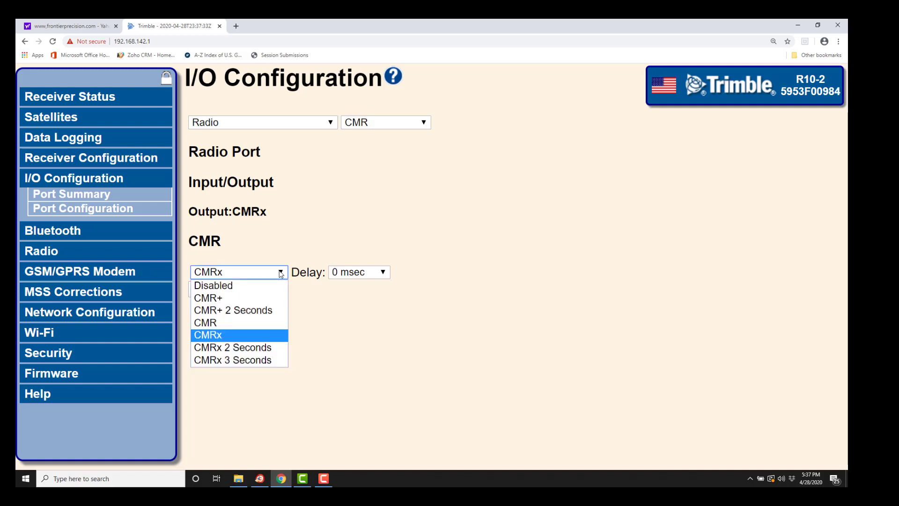
click(253, 334)
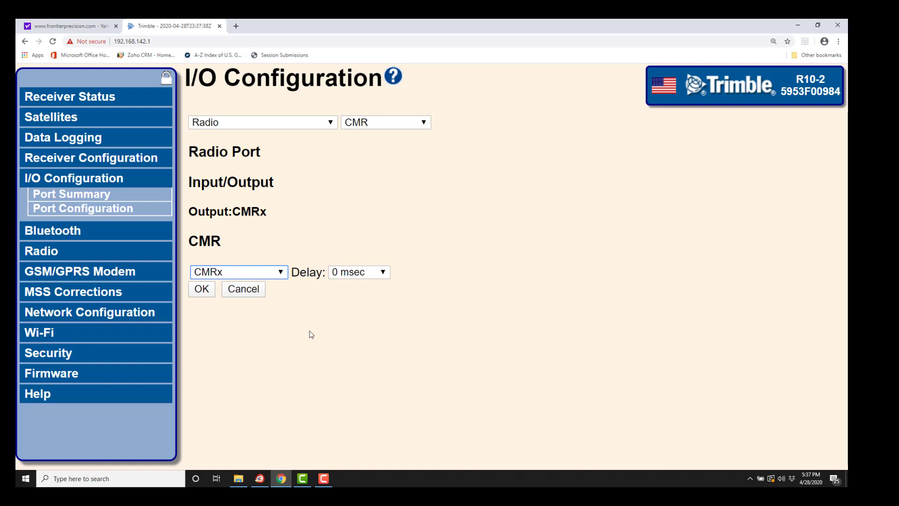
click(385, 274)
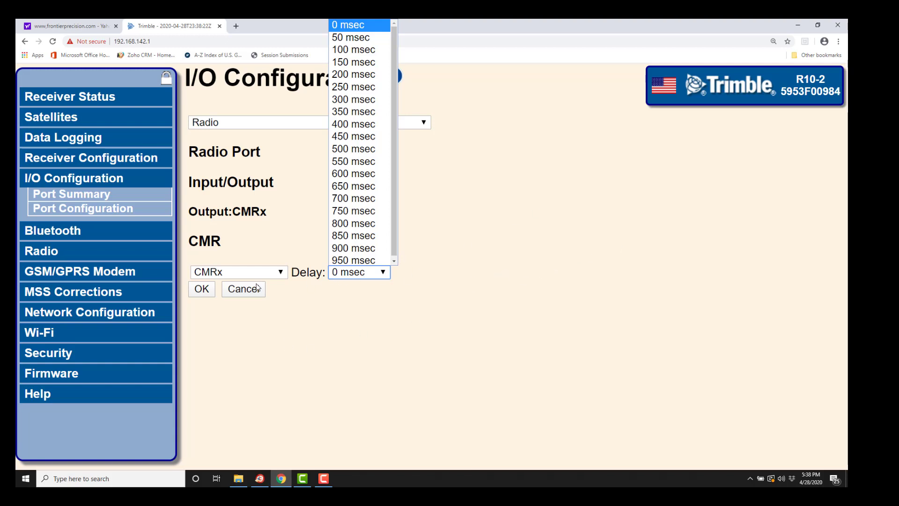
click(207, 290)
click(207, 290)
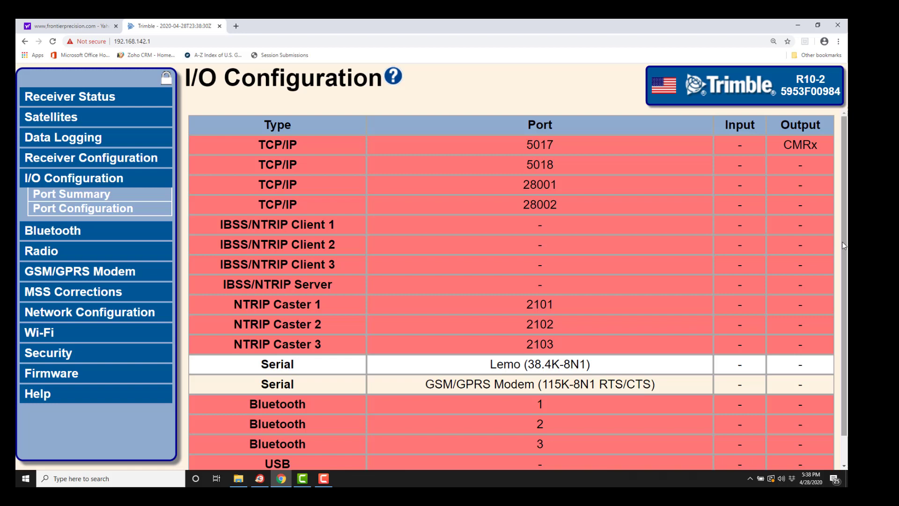
Scroll to the Radio row and view the Radio Summary for the internal 450 MHz transceiver on 464.50000 MHz.
scroll(841, 271, down, 1)
scroll(840, 267, down, 1)
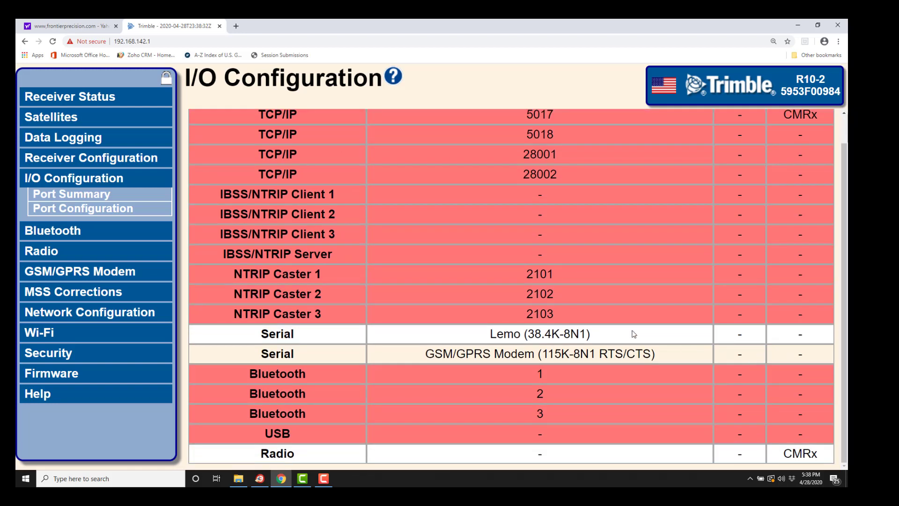
click(45, 251)
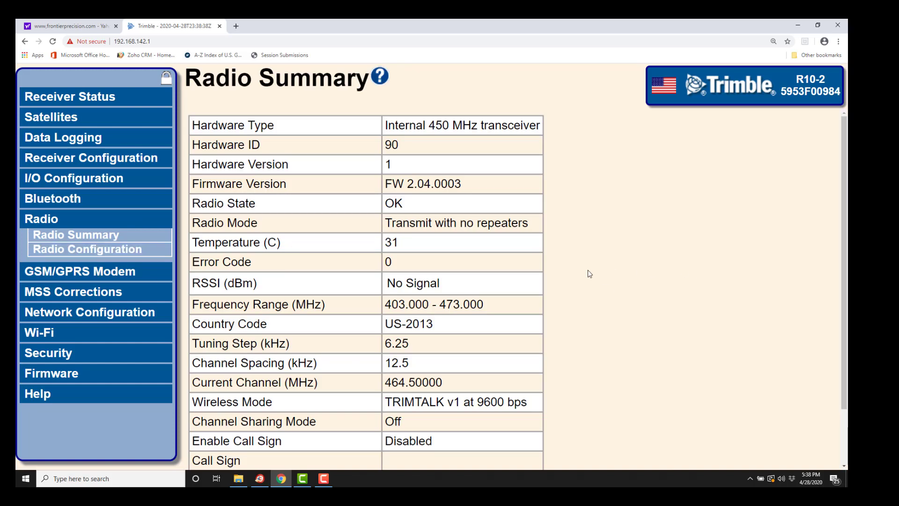
Bring up Radio Configuration and scroll to the 2 Watts RF power and Transmit with no repeaters settings.
click(116, 251)
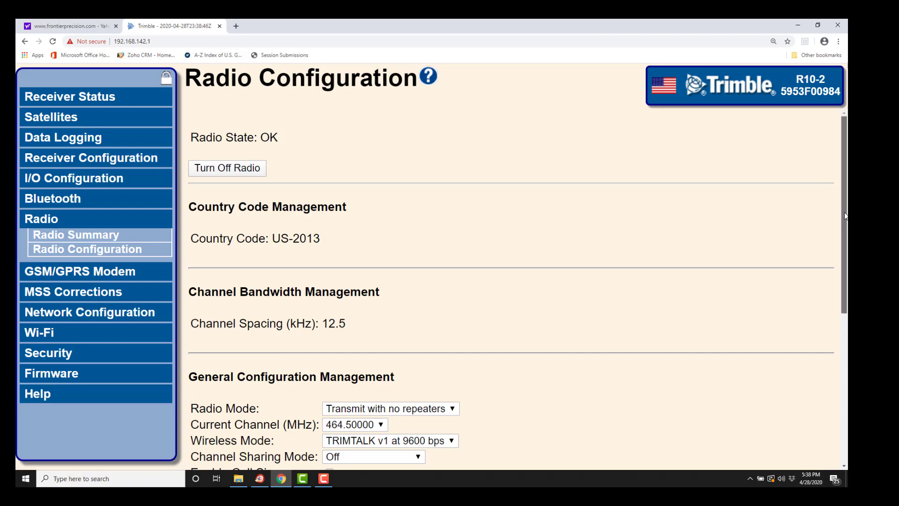
drag(841, 216, 841, 287)
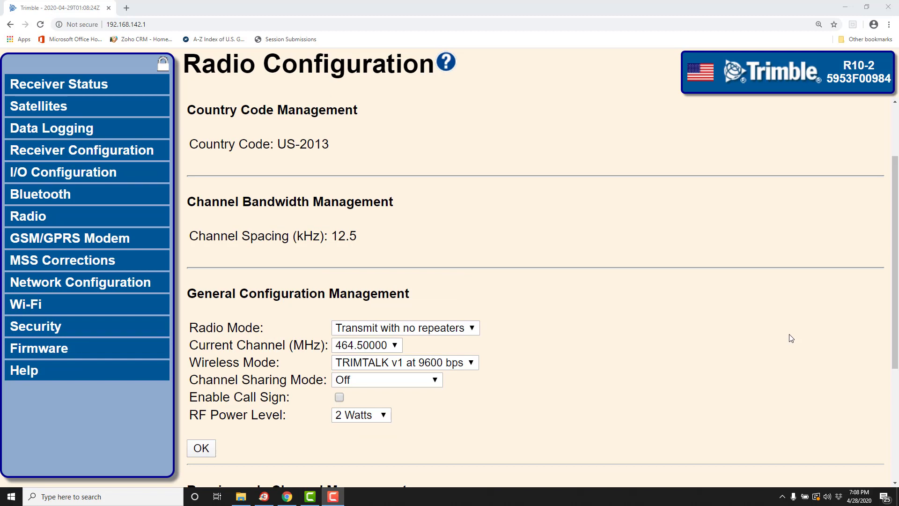
click(474, 330)
click(473, 329)
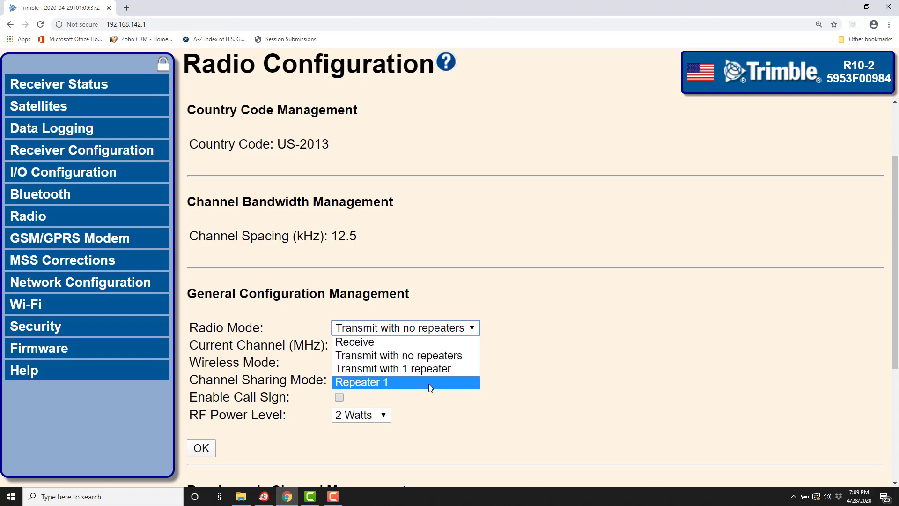
click(423, 357)
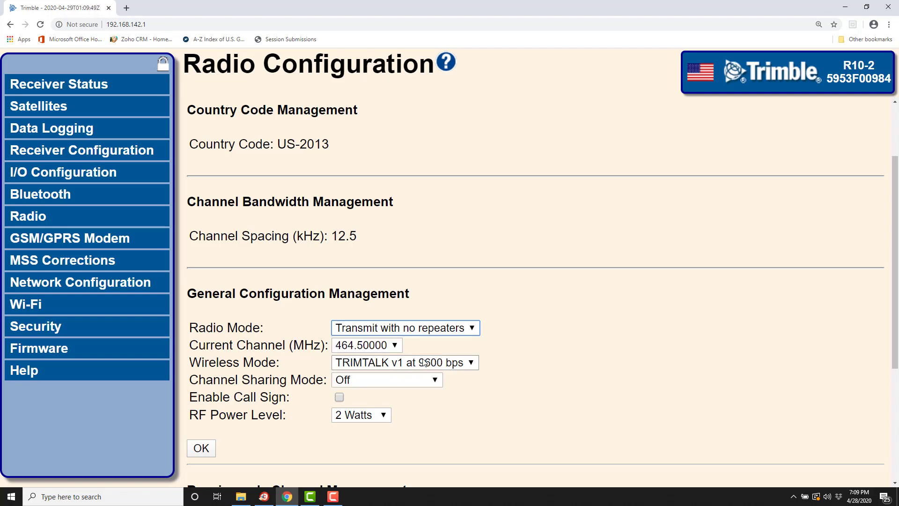
click(395, 350)
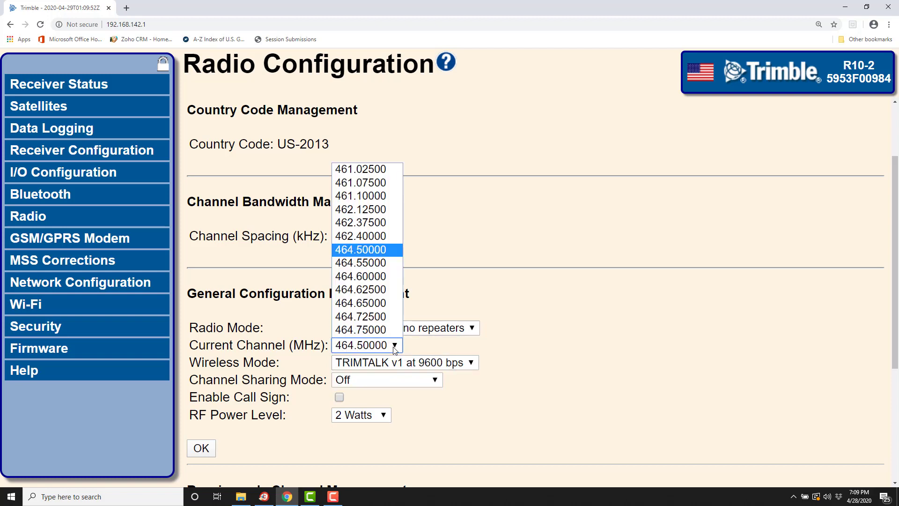
click(393, 255)
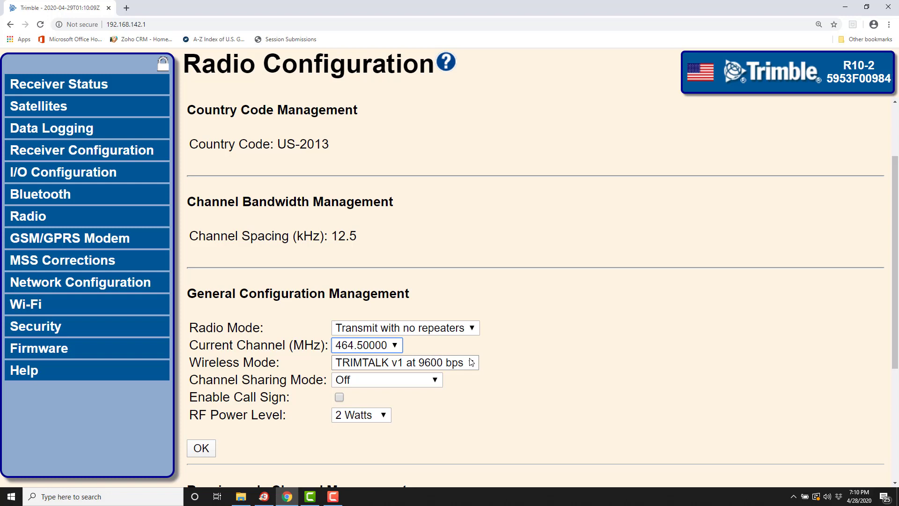
click(473, 364)
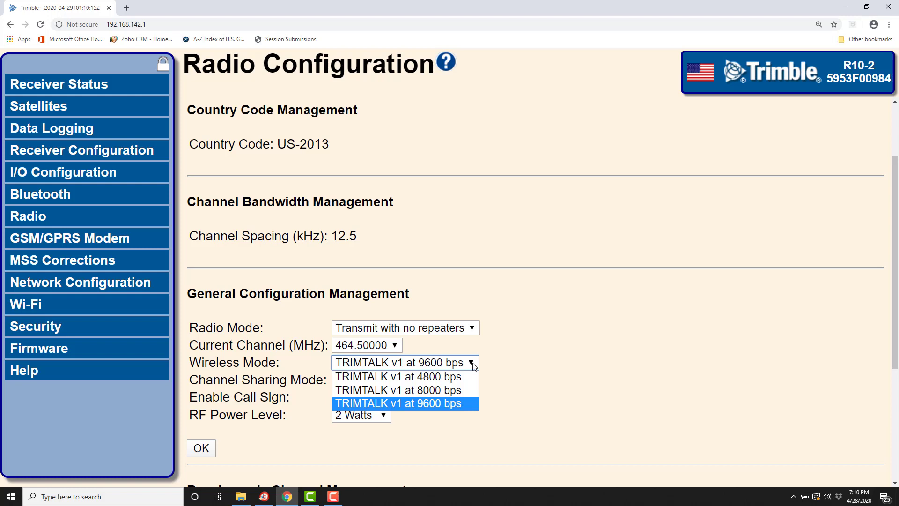
click(474, 364)
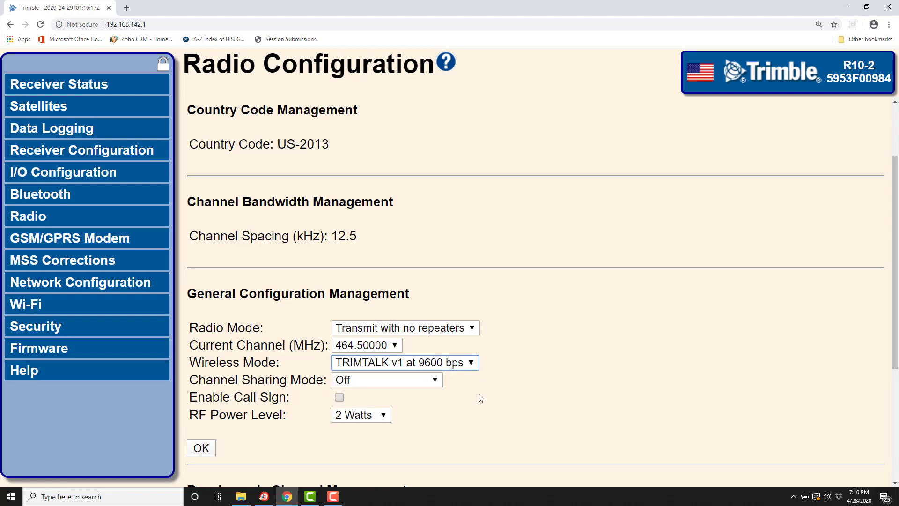
click(383, 419)
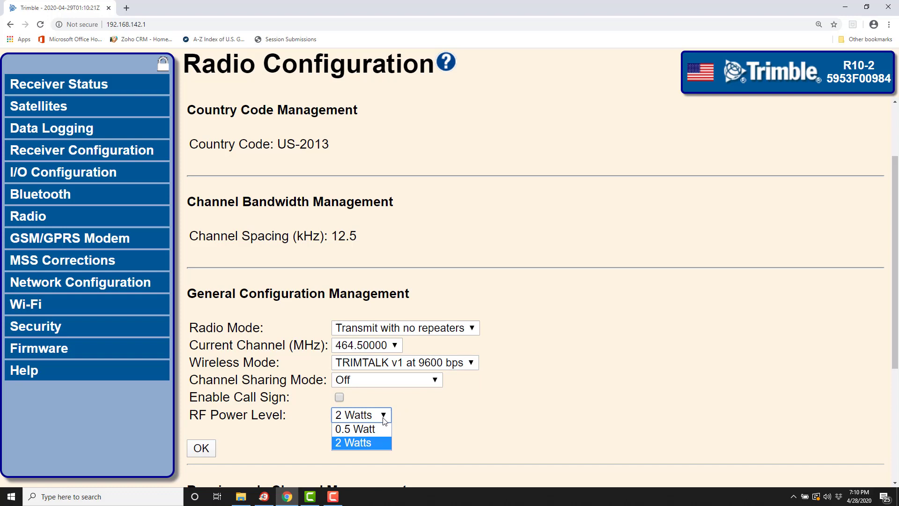
click(383, 420)
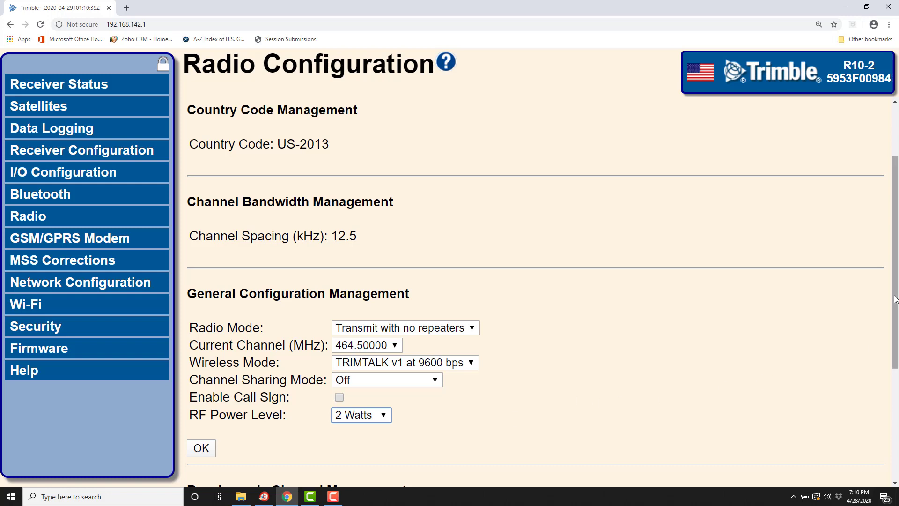
Scroll down past the receive-only channel settings (403.000–473.000 MHz, 6.25 kHz steps) to General Configuration Management.
drag(895, 299, 897, 377)
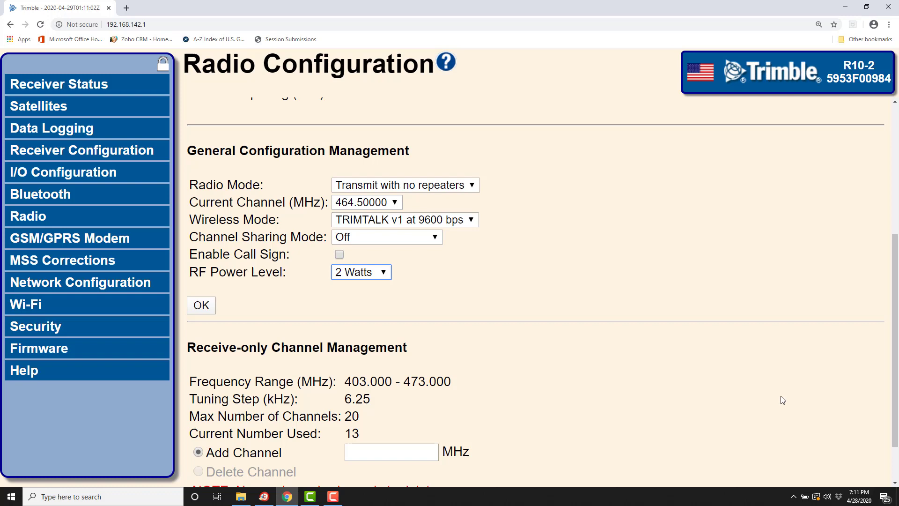
drag(890, 351, 890, 378)
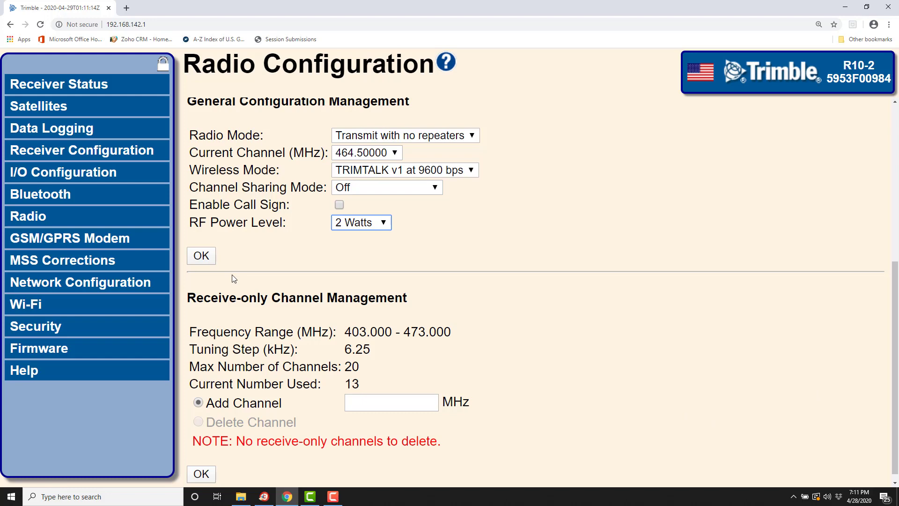
Apply the 464.50000 MHz, TRIMTALK v1 9600 bps, 2 Watts radio settings so the change begins.
click(209, 256)
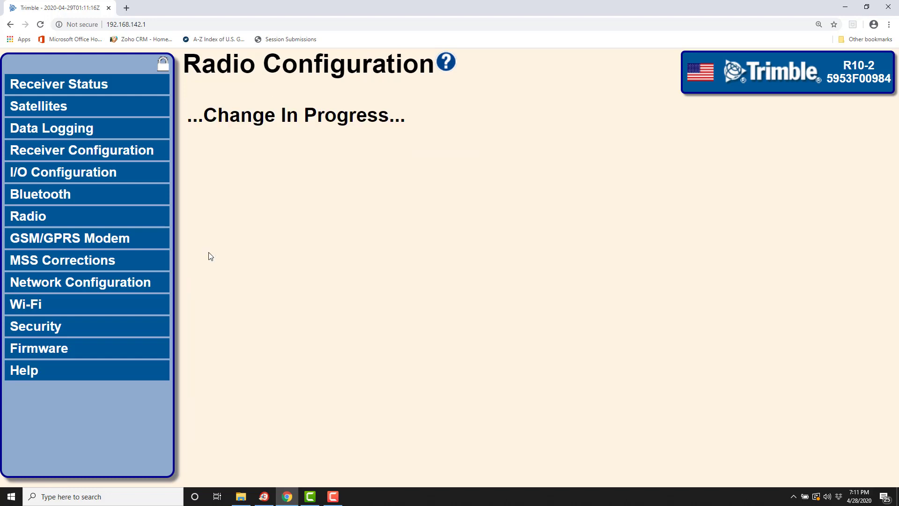